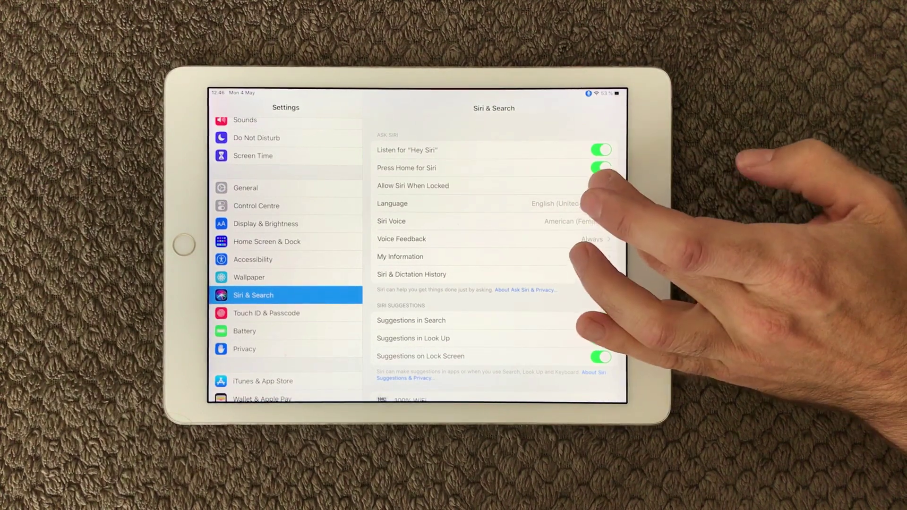
Turn Allow Siri When Locked off and back on, confirming with the passcode.
left_click(601, 186)
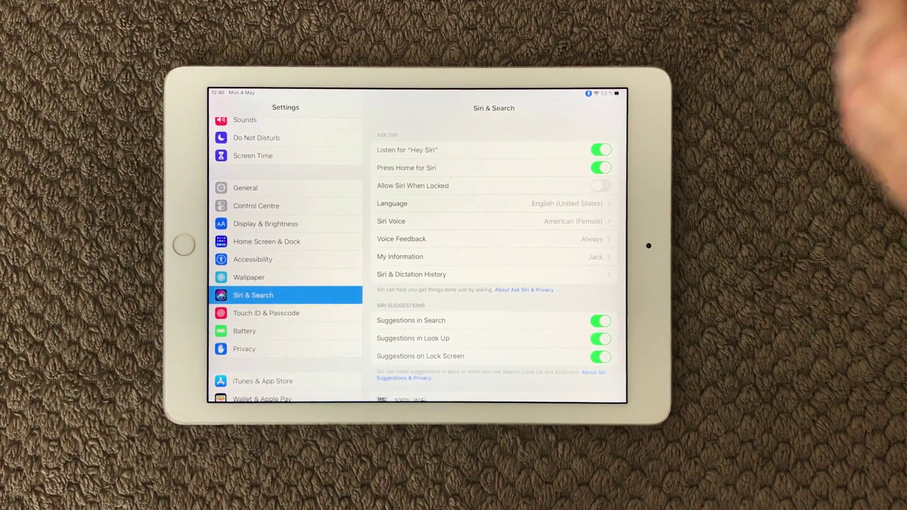
left_click(600, 184)
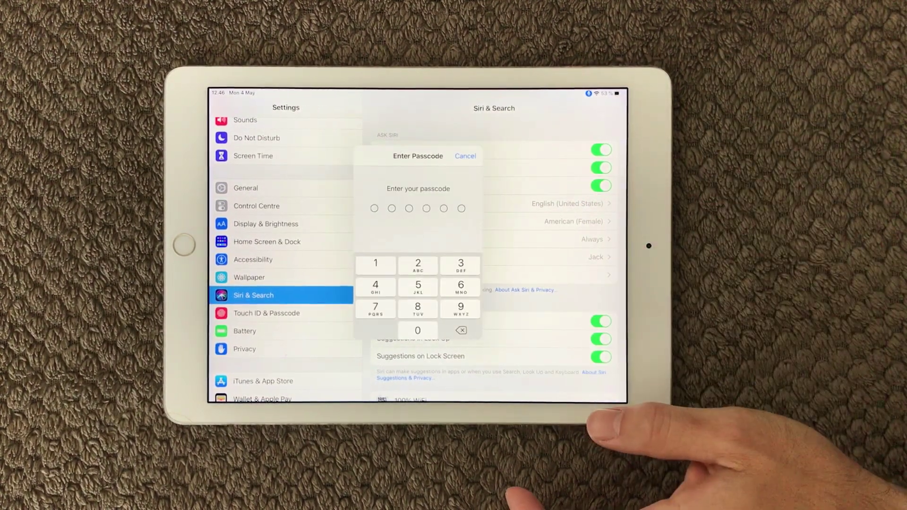
left_click(375, 263)
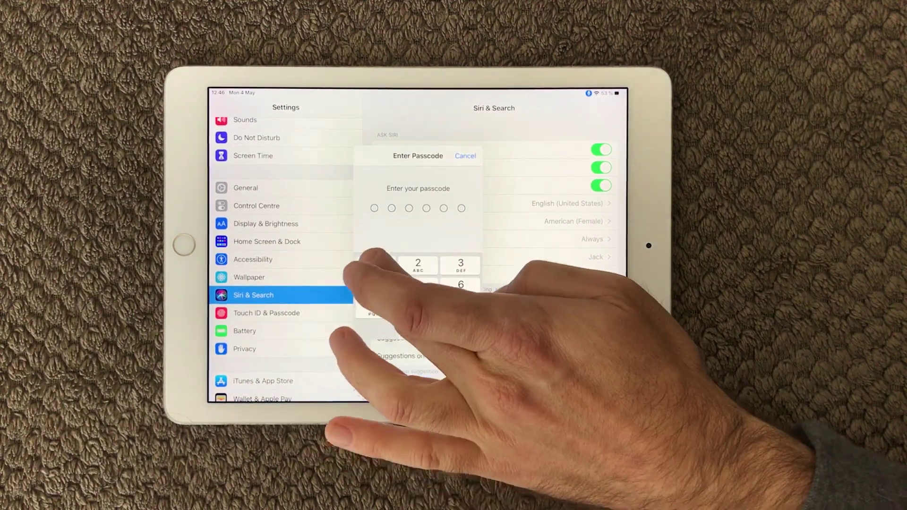
left_click(417, 263)
left_click(376, 262)
left_click(418, 285)
left_click(417, 326)
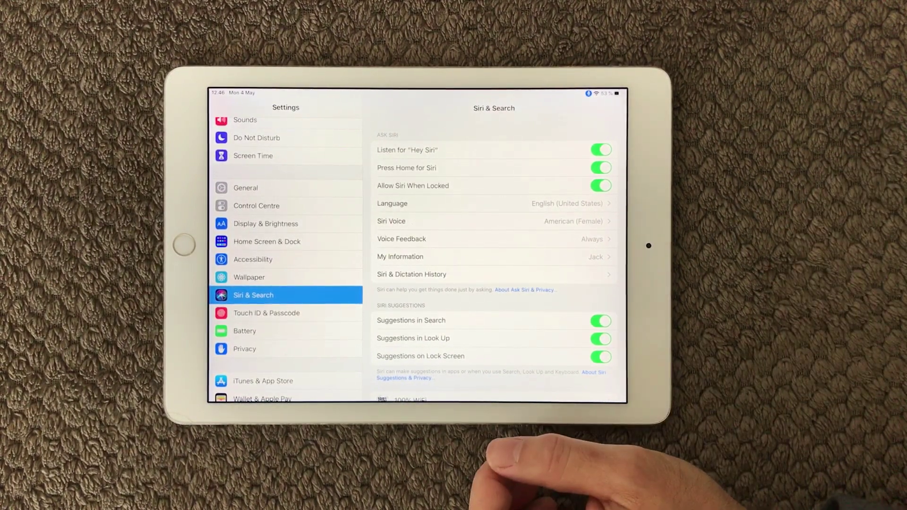
Unlock the Touch ID & Passcode settings with the device passcode.
left_click(267, 313)
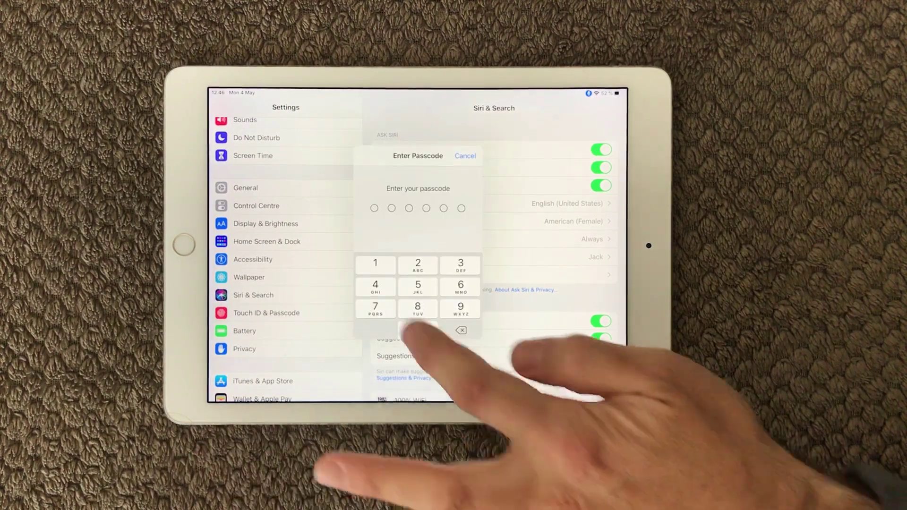
left_click(376, 306)
left_click(418, 285)
left_click(418, 264)
left_click(418, 286)
left_click(418, 306)
left_click(418, 331)
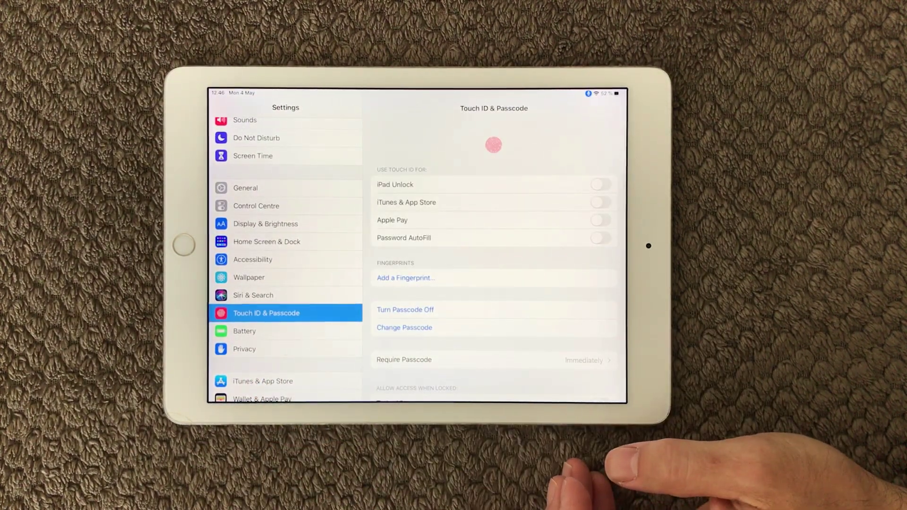
left_click_drag(539, 355, 539, 156)
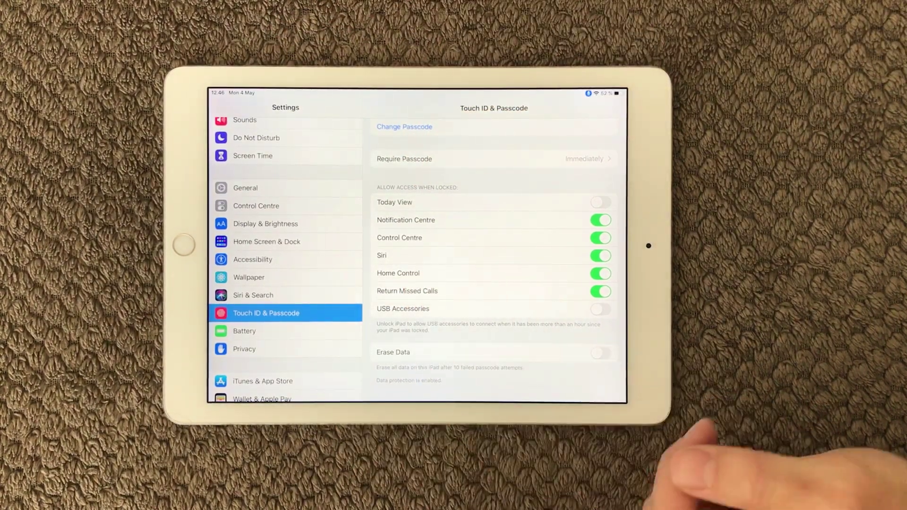
left_click(601, 256)
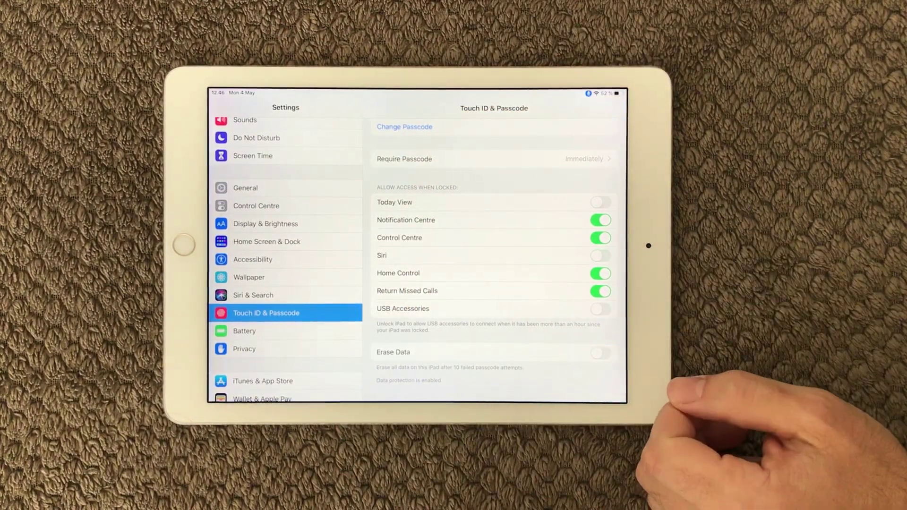
left_click(600, 256)
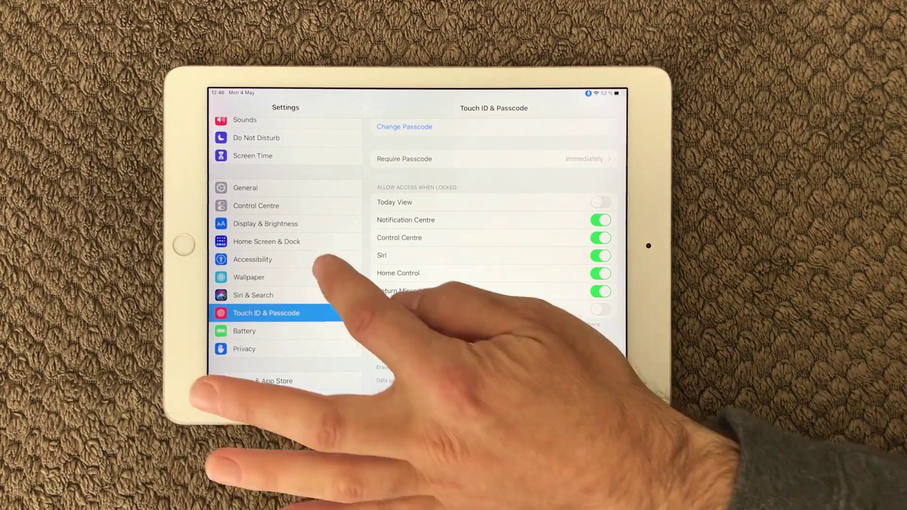
Go to Accessibility and bring up its Voice Control settings page.
left_click(283, 259)
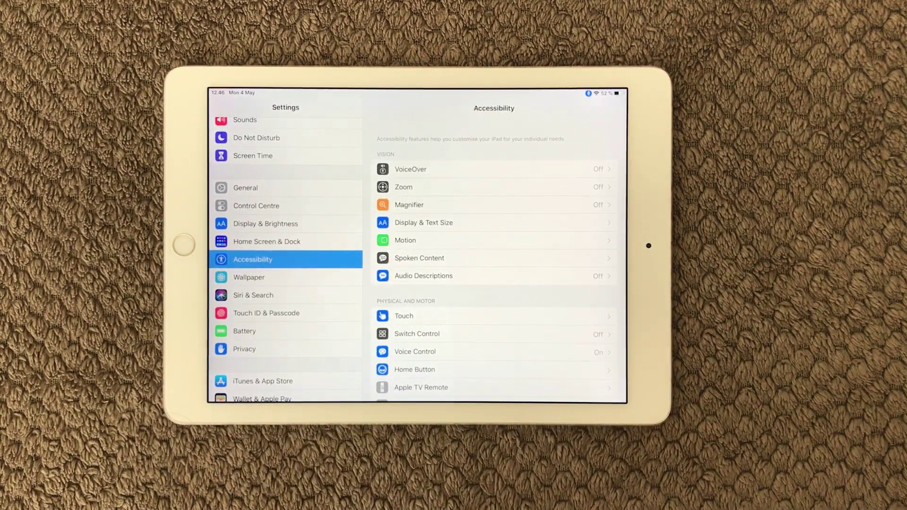
scroll(560, 340, "down", 4)
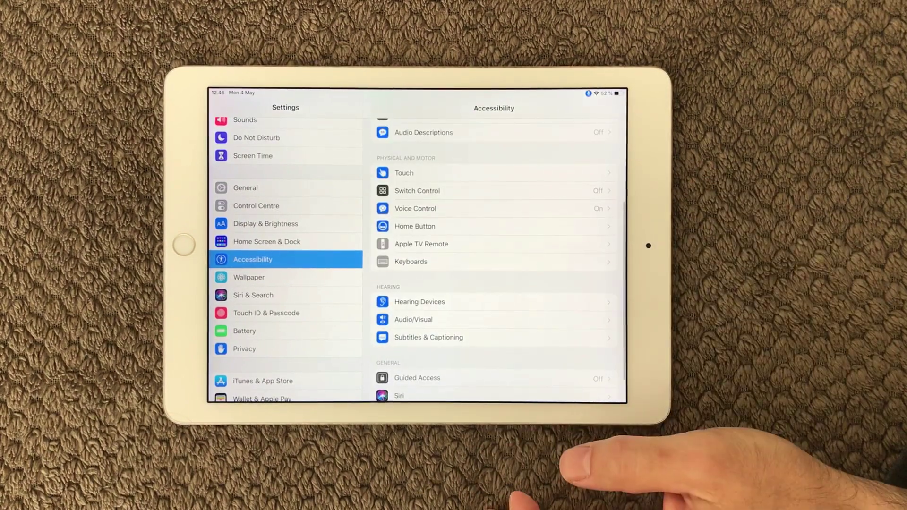
left_click(497, 209)
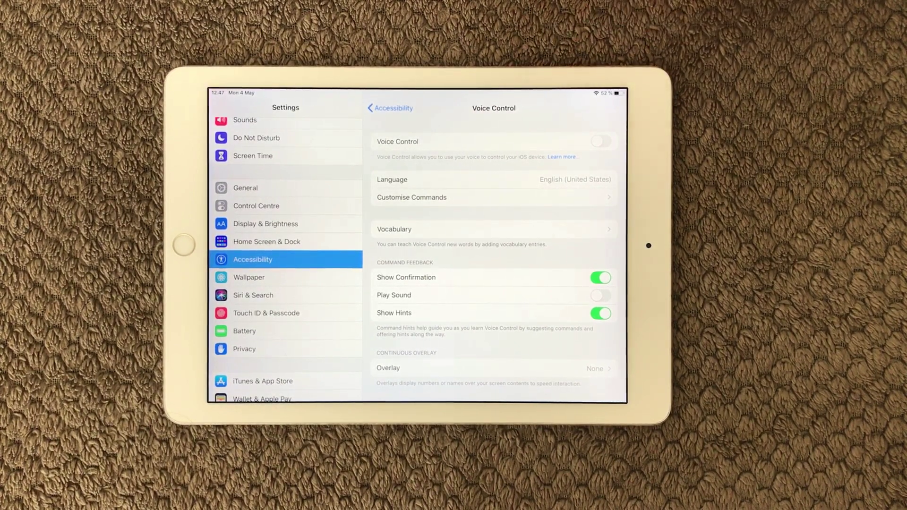
left_click(600, 142)
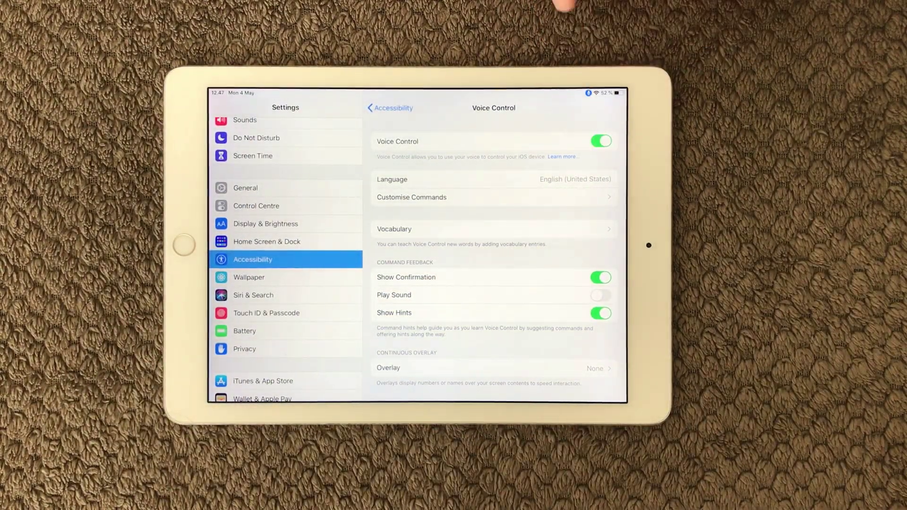
left_click(600, 141)
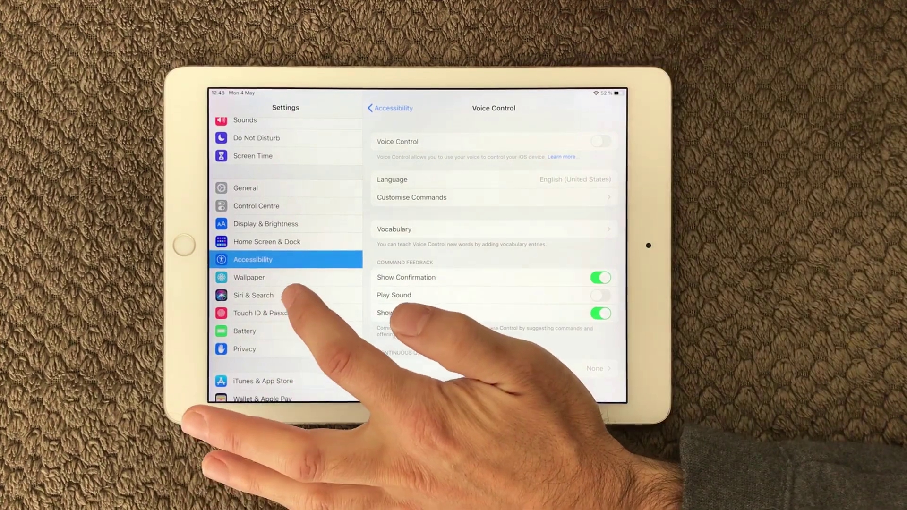
Return to the Siri & Search page from the sidebar.
left_click(253, 295)
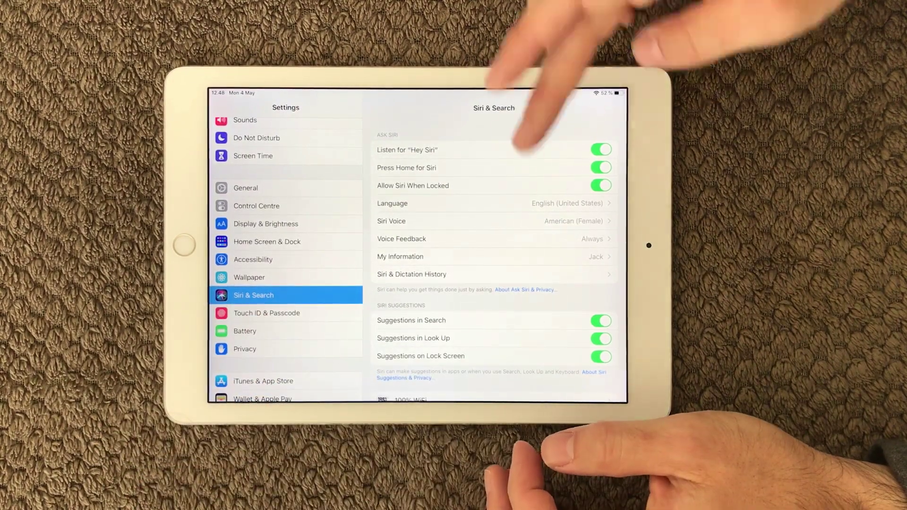
scroll(521, 355, "down", 5)
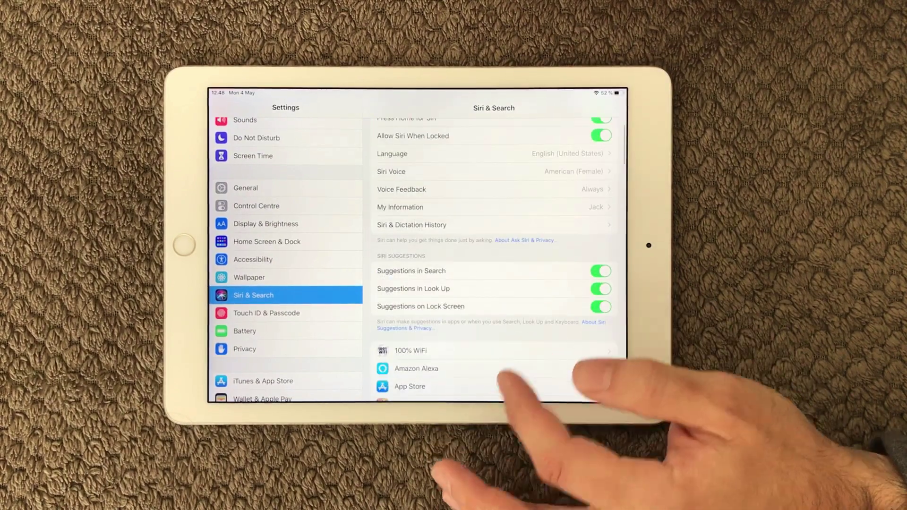
scroll(525, 355, "up", 1)
scroll(521, 355, "down", 2)
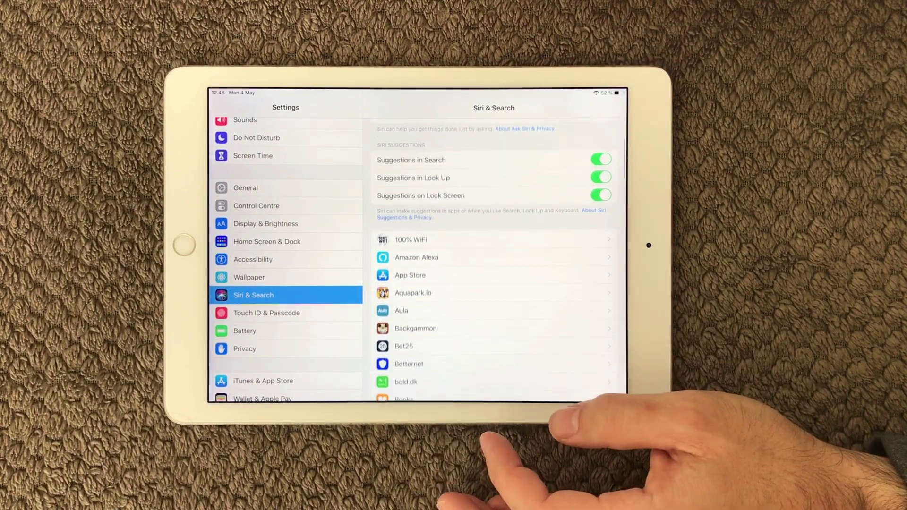
scroll(522, 354, "down", 3)
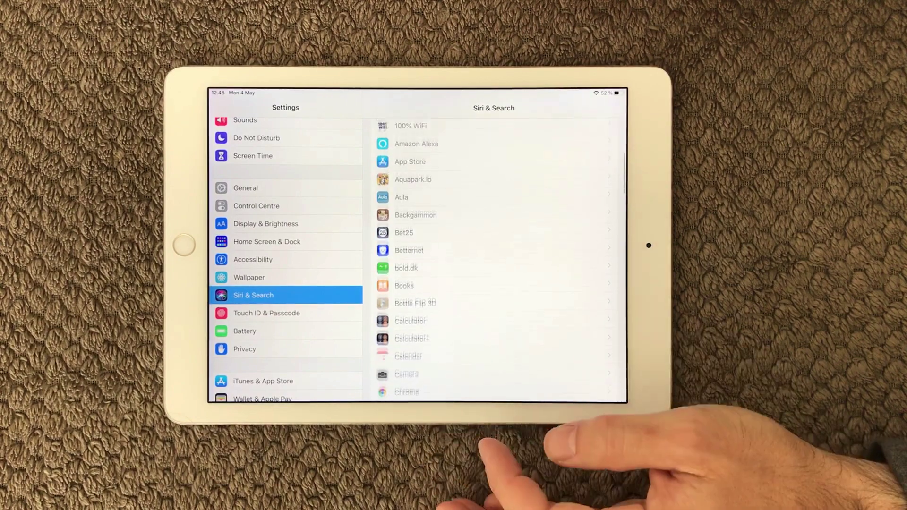
scroll(522, 355, "up", 5)
scroll(511, 355, "up", 2)
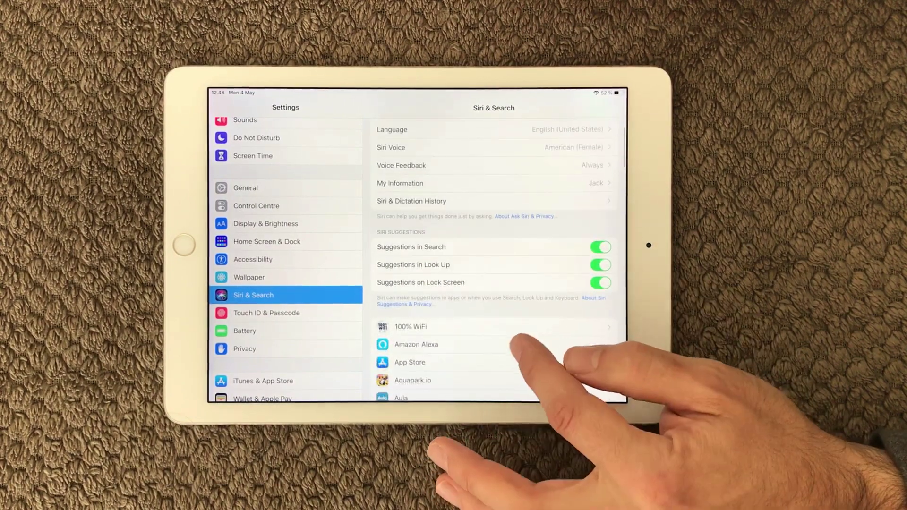
scroll(521, 355, "down", 4)
scroll(521, 355, "up", 3)
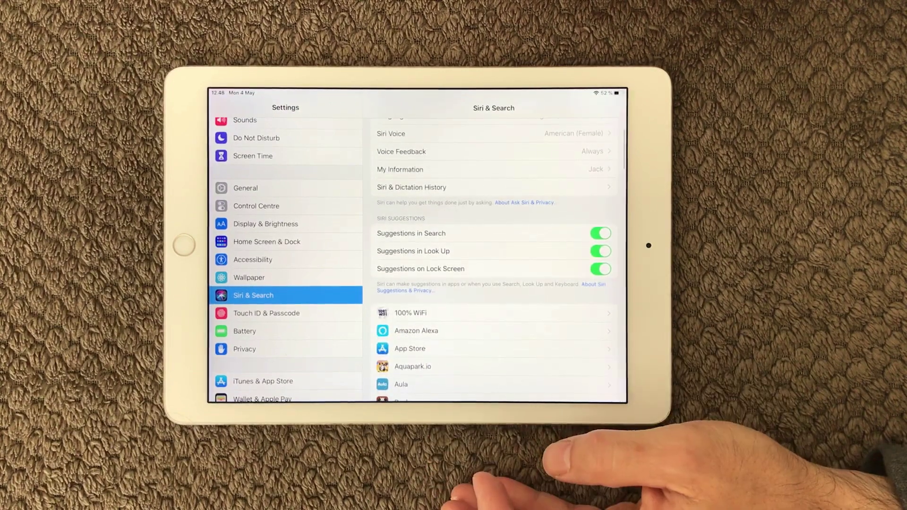
scroll(497, 319, "up", 3)
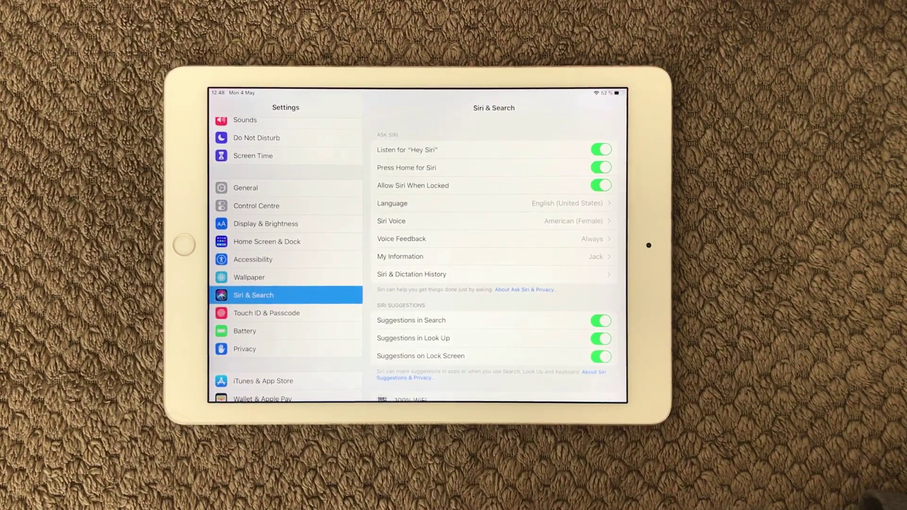